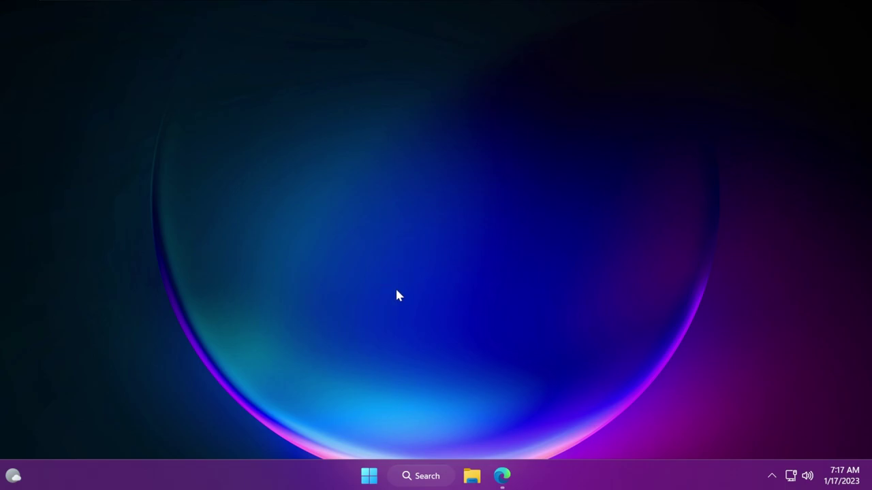
Step: Open Settings and its Region settings, confirming United States as the region
key(super+s)
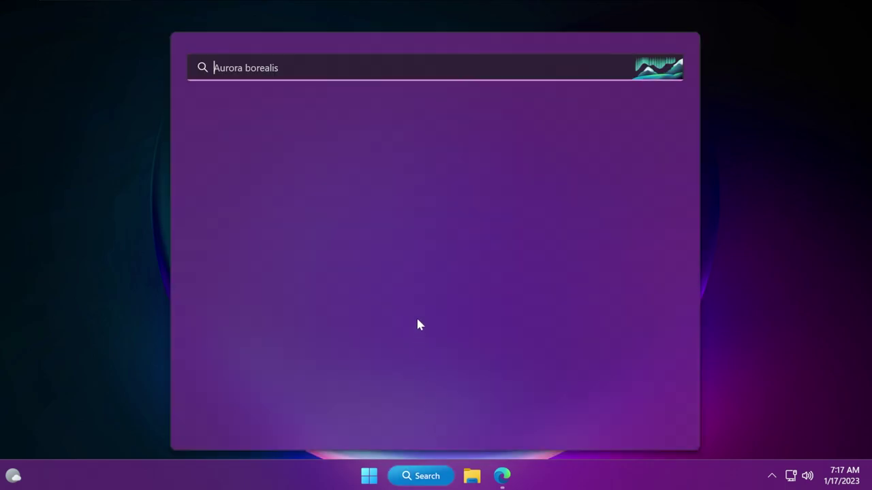
text(settings)
click(265, 181)
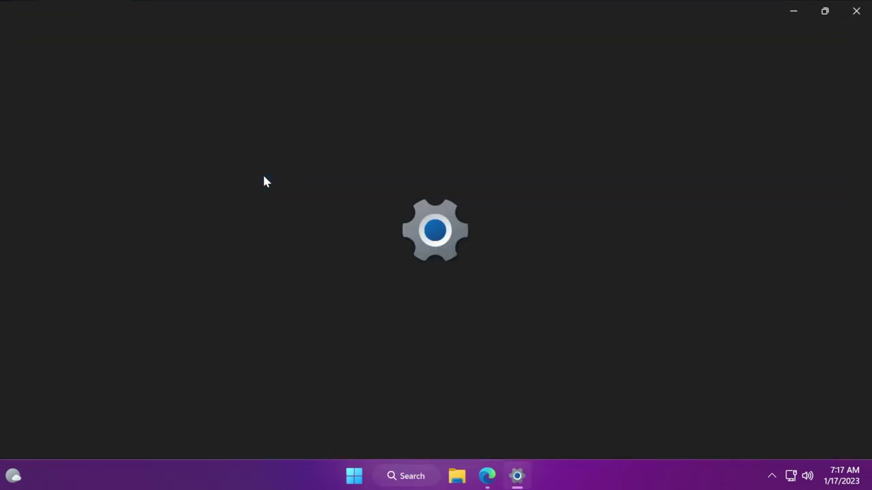
text(region)
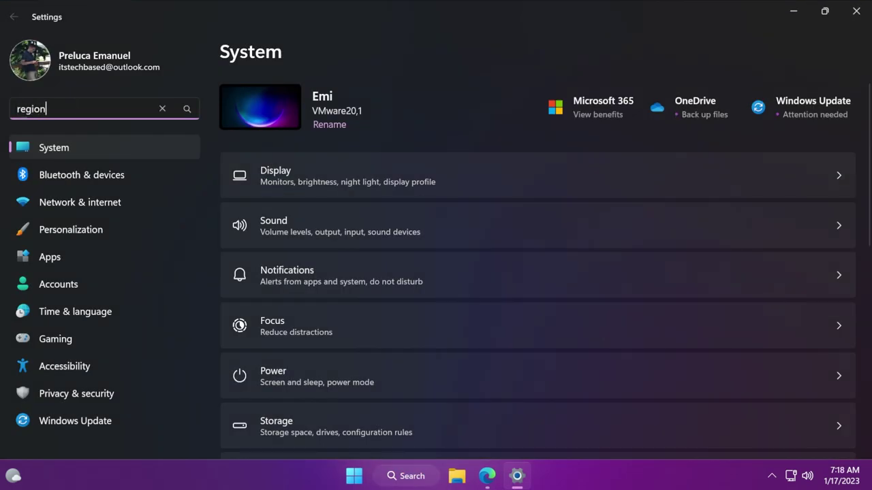
click(66, 135)
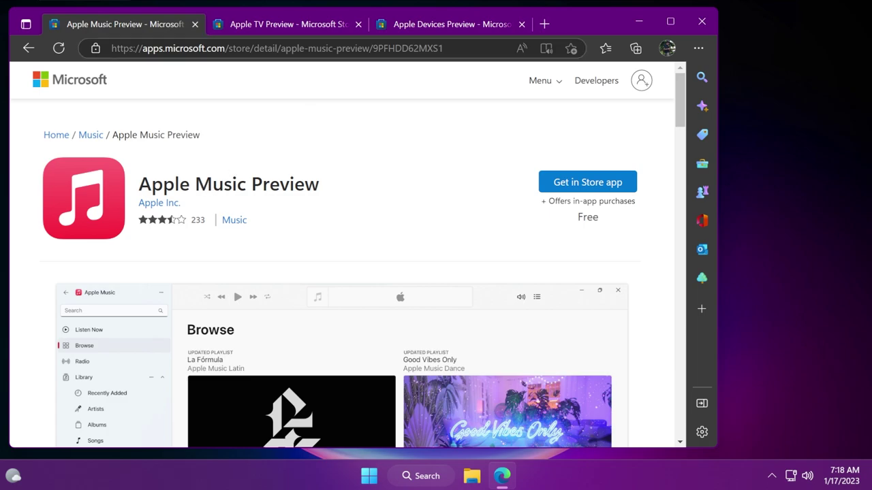
Step: Look over the Apple TV and Apple Devices Preview listings, then return to Apple Music Preview
click(292, 28)
click(432, 25)
click(175, 30)
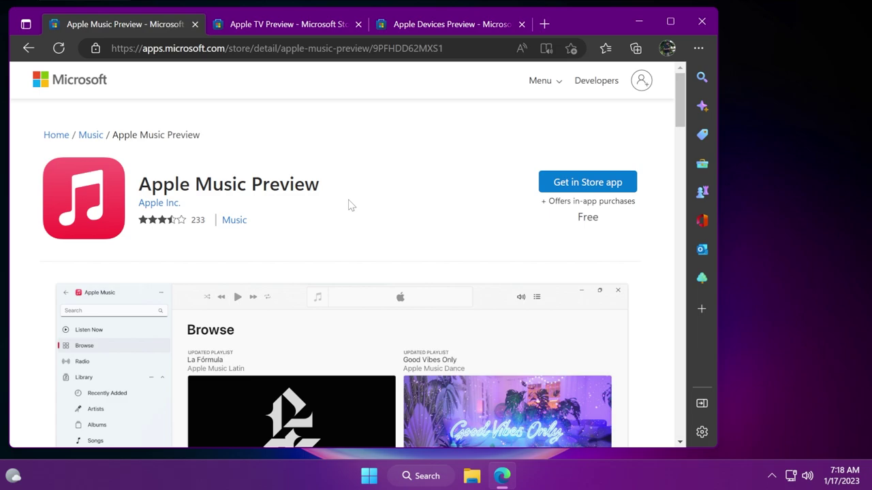
Step: Install Apple Music Preview through the Microsoft Store app and launch it
click(579, 184)
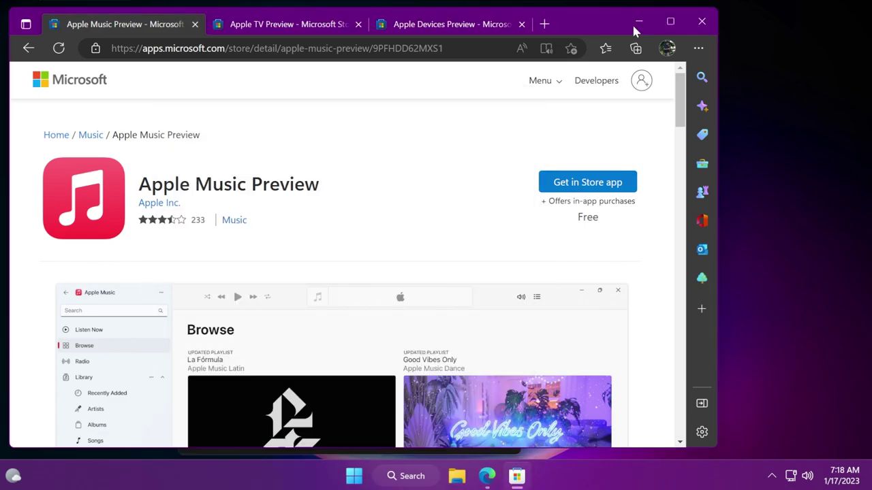
click(637, 22)
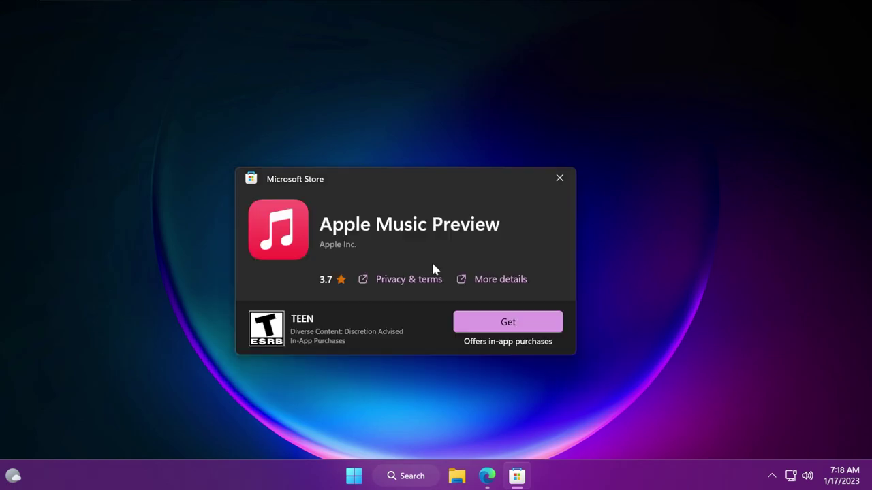
click(496, 327)
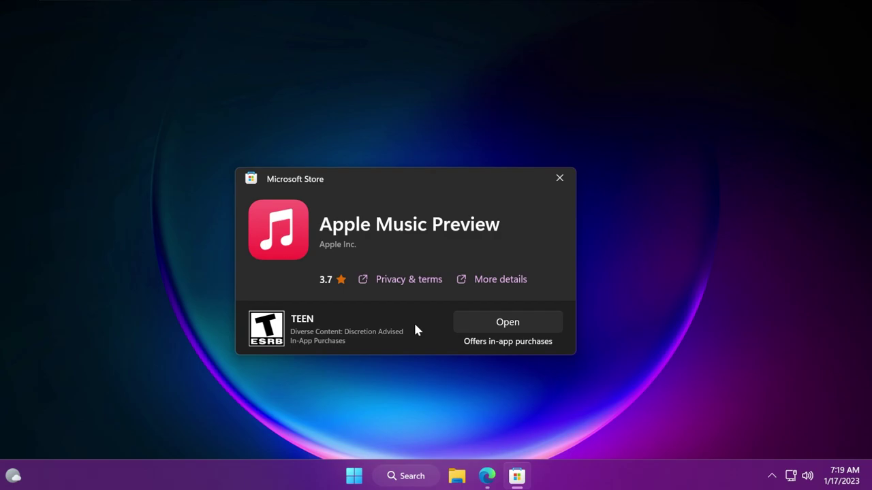
click(504, 326)
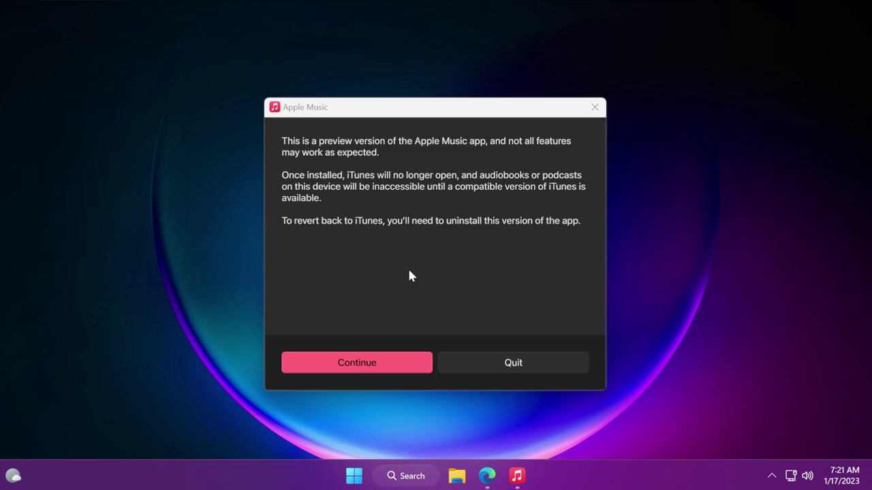
Step: Accept Apple Music's preview notice and license, then start listening from the Welcome screen
click(395, 108)
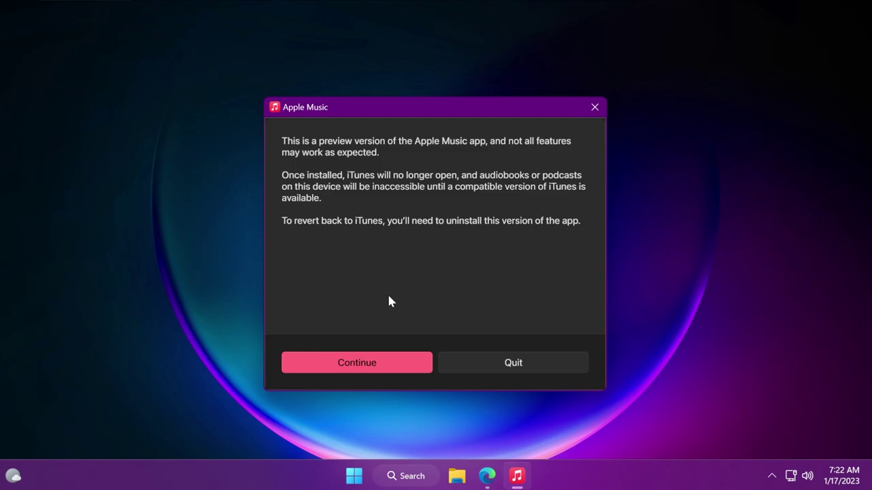
click(357, 362)
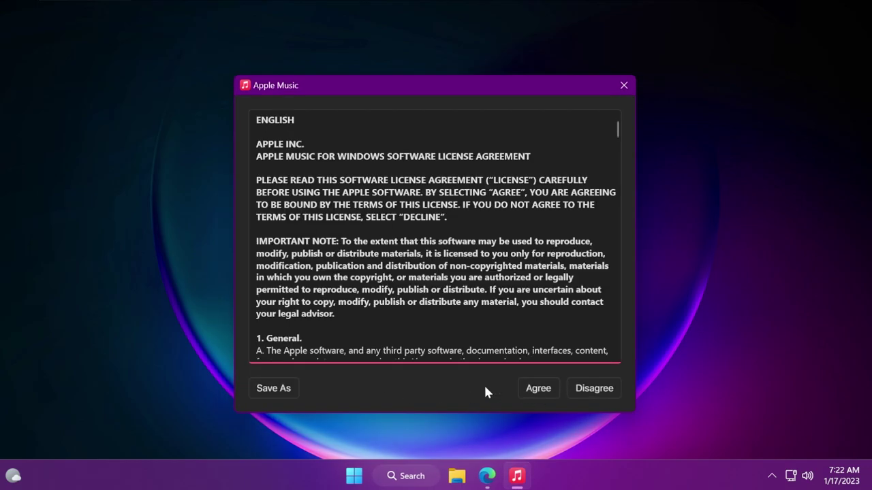
click(536, 388)
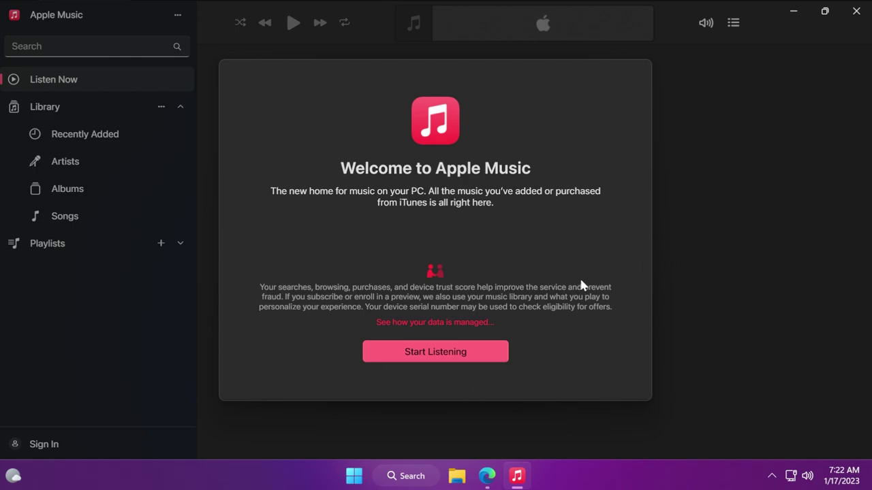
click(475, 348)
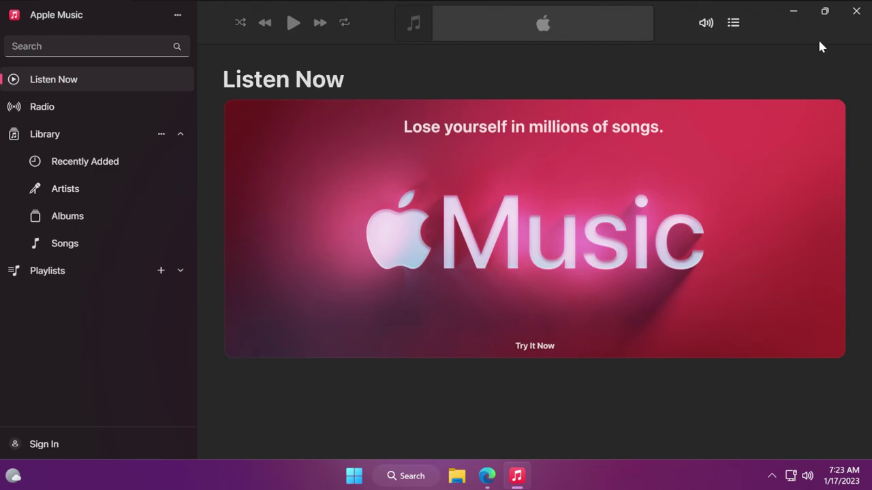
Step: Close Apple Music, then install and launch Apple TV Preview and close it at its license
click(856, 11)
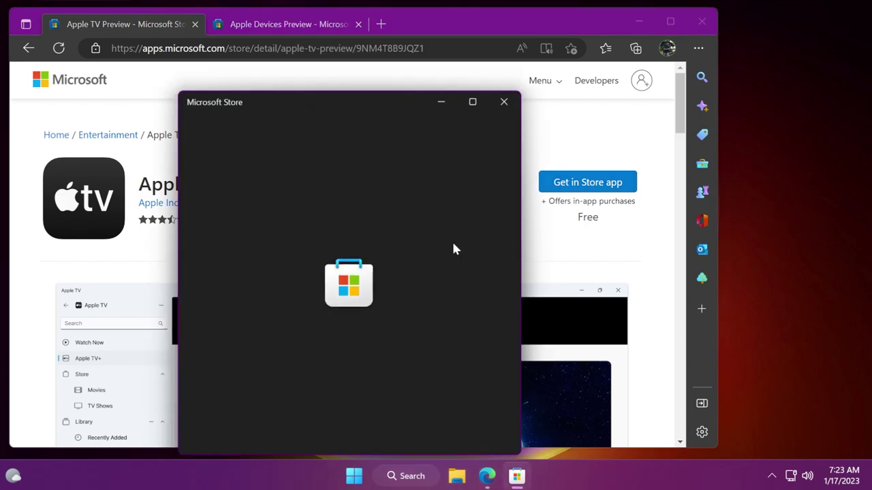
click(639, 21)
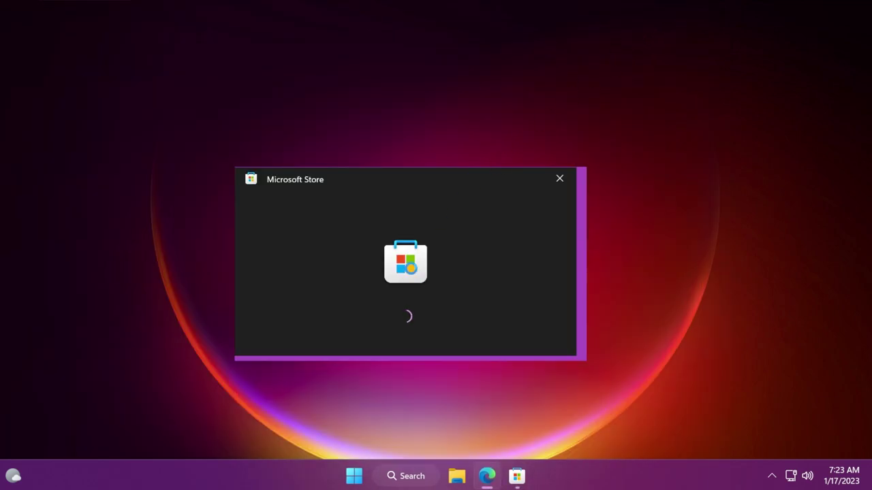
click(510, 327)
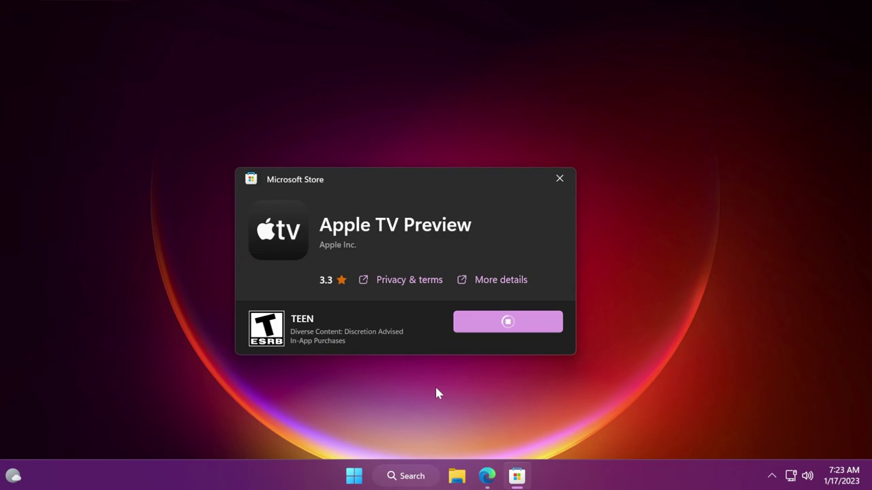
click(519, 324)
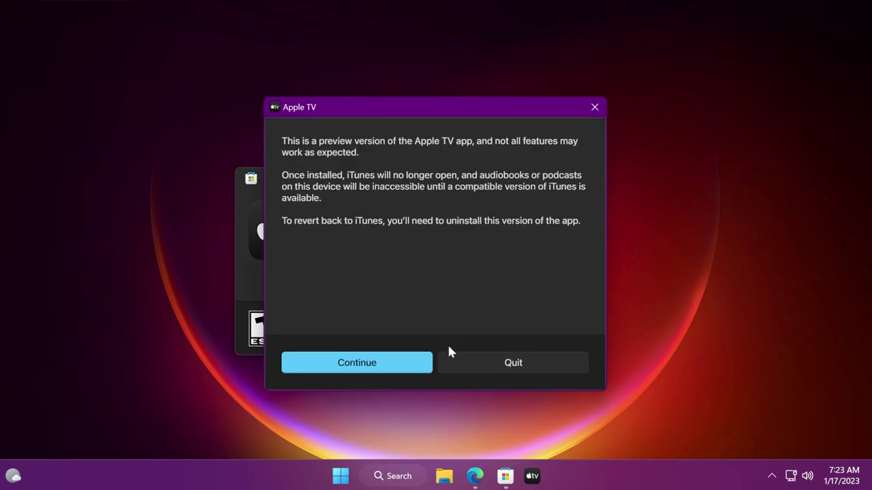
click(367, 361)
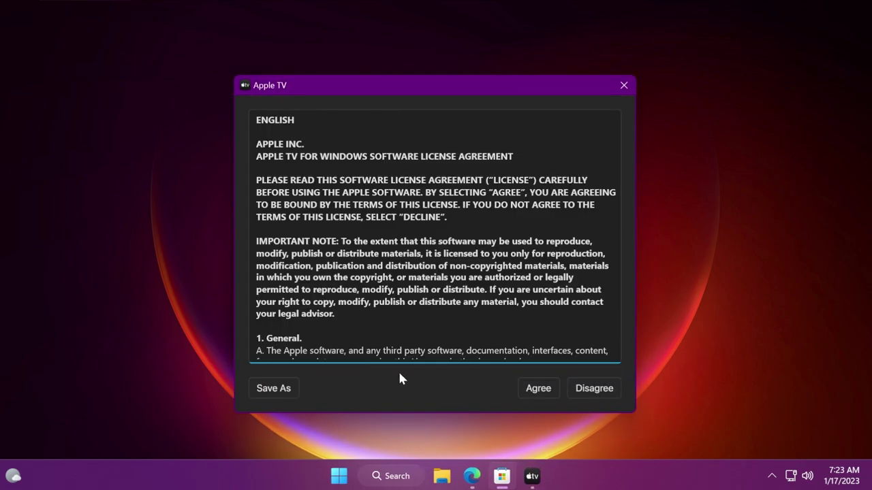
click(525, 388)
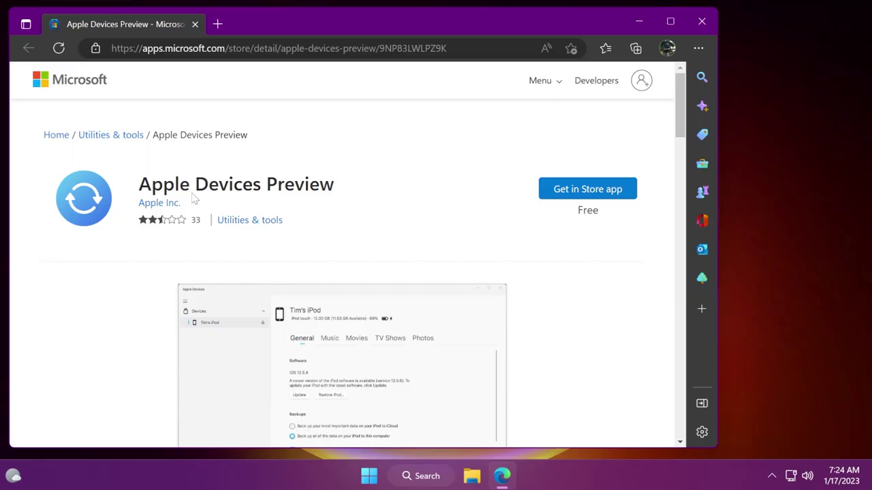
Step: Install Apple Devices Preview from the Store and accept its preview notice and license
click(577, 197)
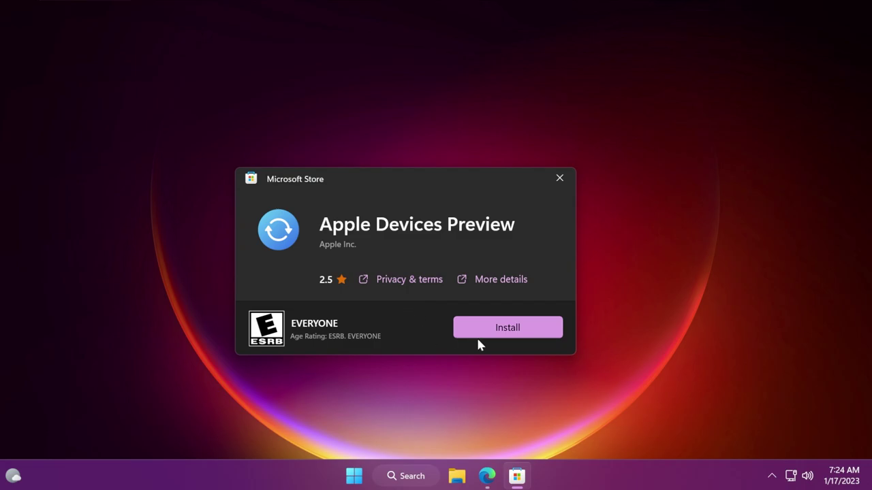
click(478, 334)
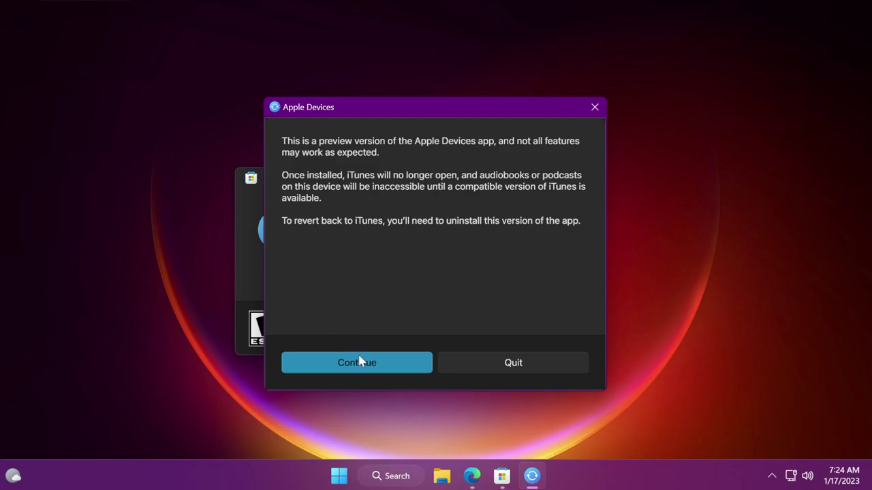
click(357, 363)
click(538, 387)
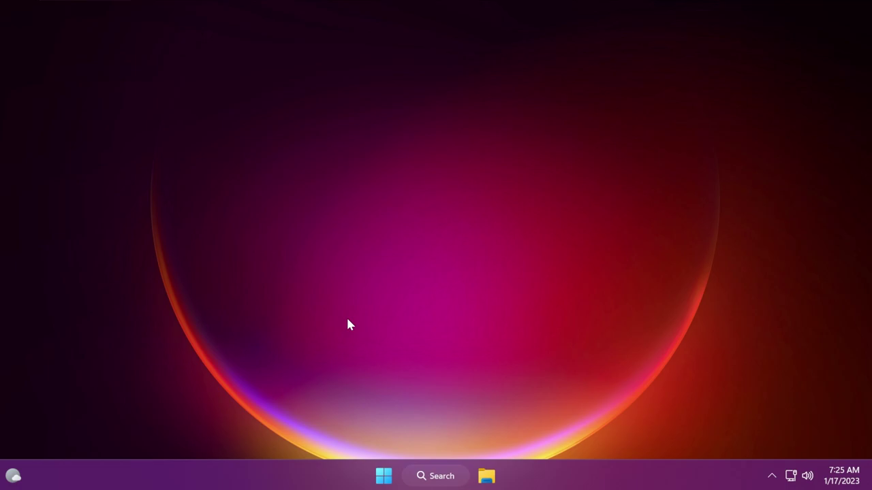
Step: Search Windows for 'apple' and uninstall Apple Music from the results
click(432, 478)
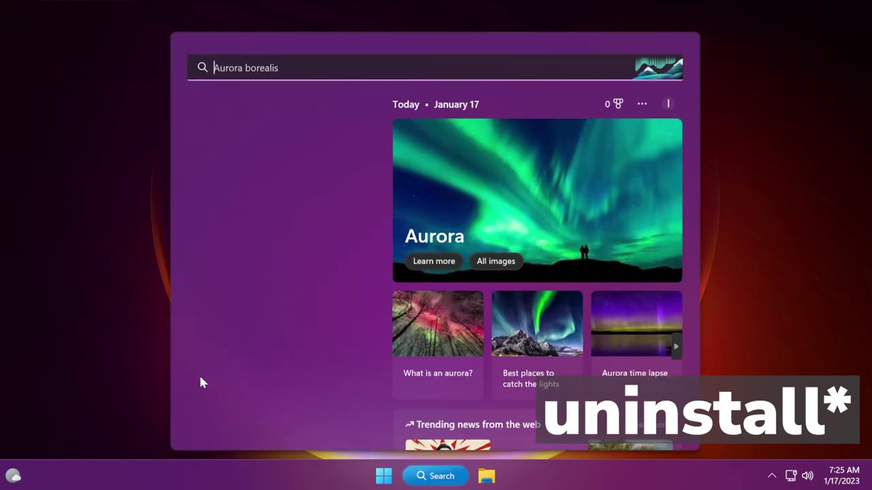
text(apple)
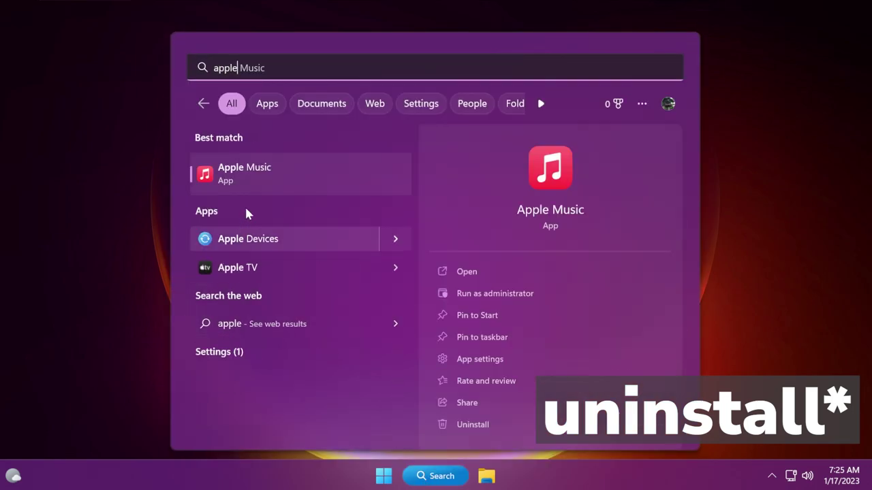
right_click(239, 175)
click(285, 349)
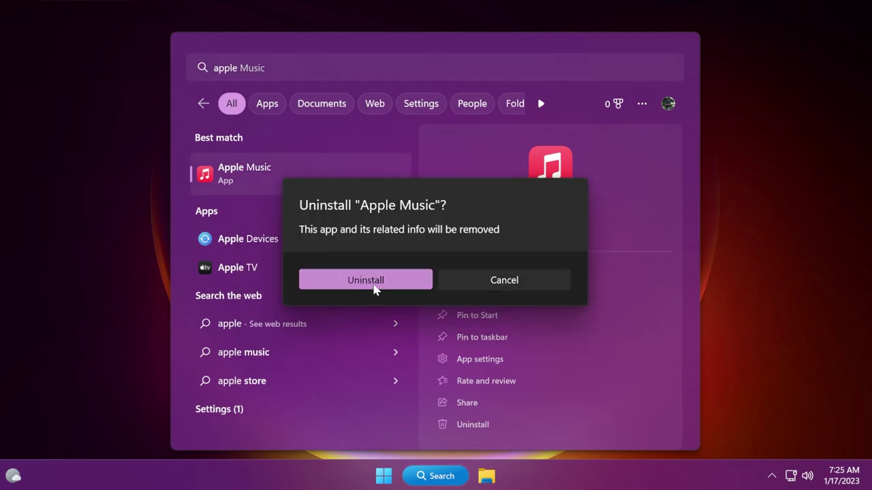
click(374, 288)
Step: Uninstall Apple Devices and Apple TV, then trim the search text to 'appl'
right_click(246, 249)
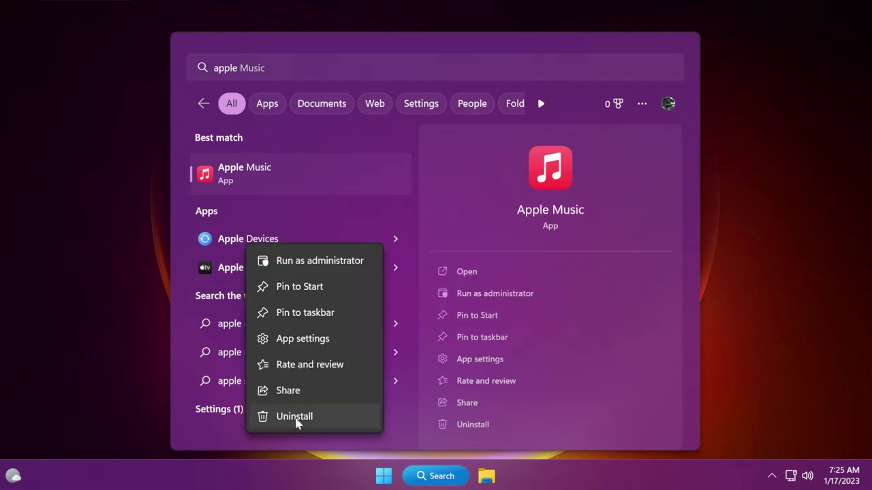
click(295, 416)
click(371, 276)
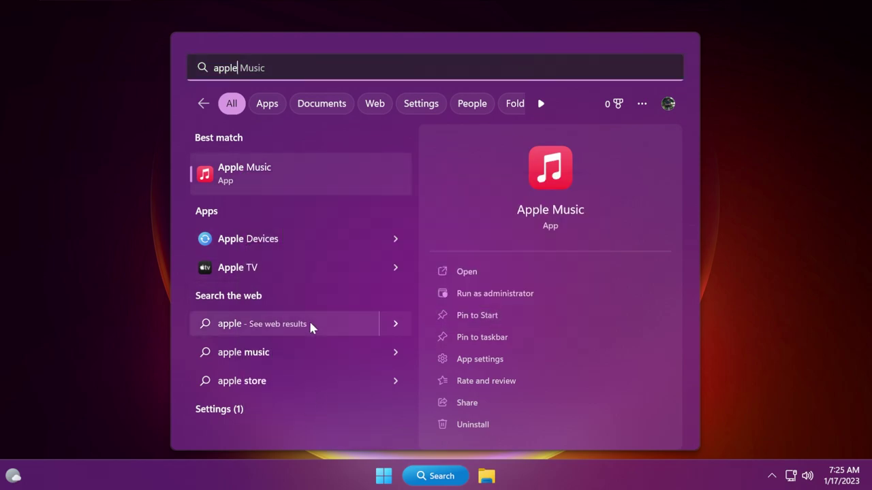
right_click(260, 268)
click(297, 434)
click(364, 279)
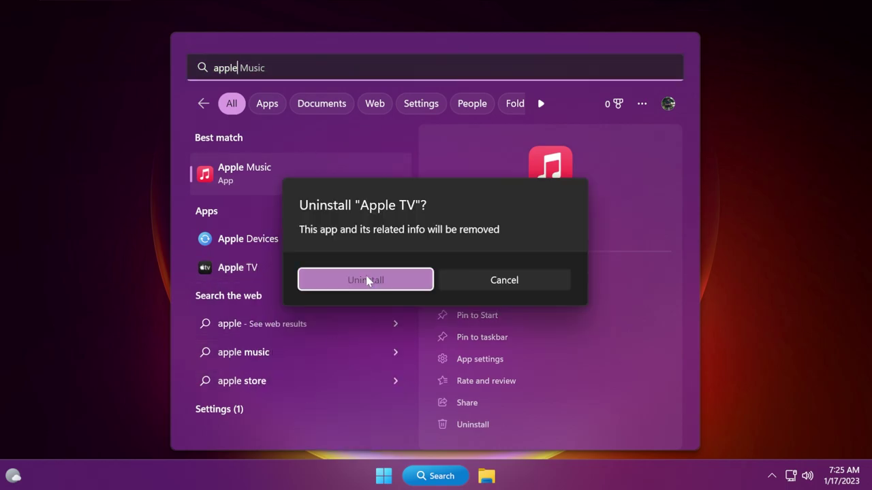
click(266, 68)
key(BackSpace)
key(BackSpace)
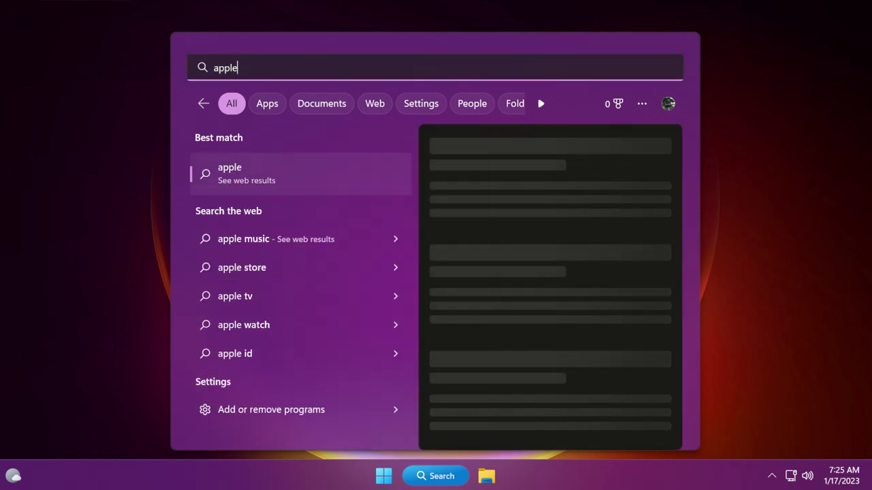
key(BackSpace)
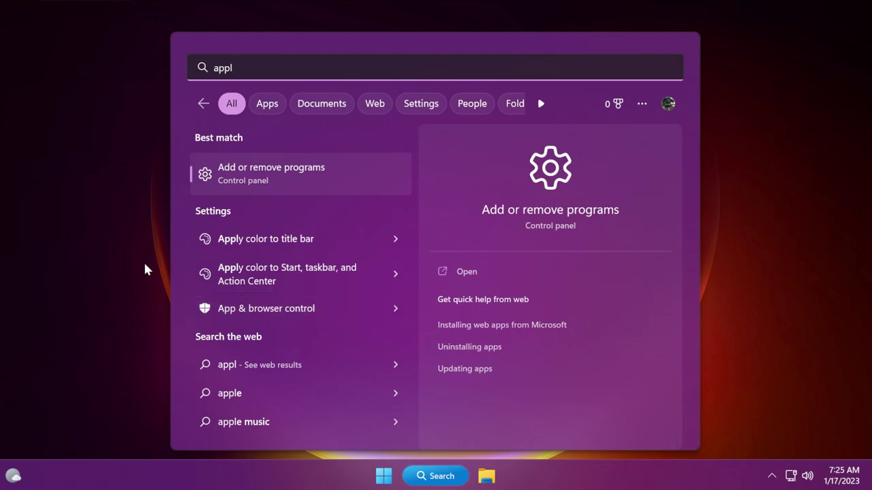
Step: Click an empty spot on the desktop to dismiss the Windows Search panel
click(124, 264)
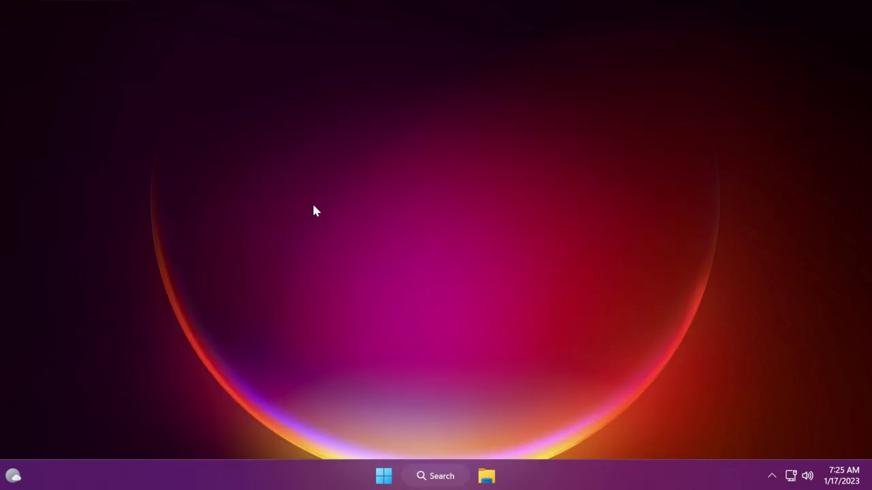